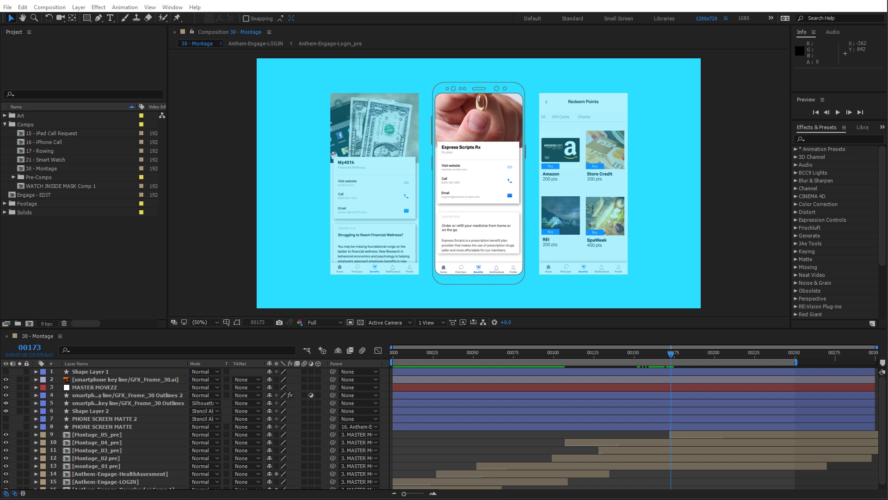
# Select the 30 - Montage comp in the Comps folder to display its size and duration.
pyautogui.click(45, 169)
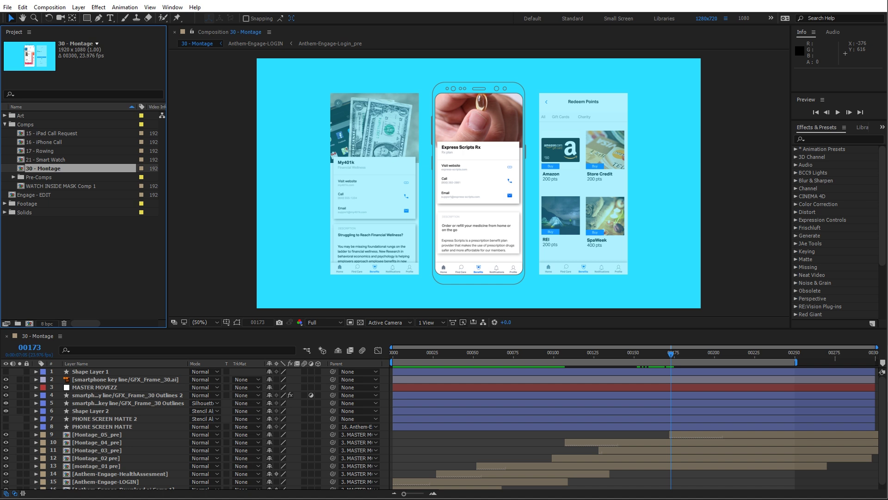
# Open the Comp Flowchart for 30 - Montage and expand its node to reveal the Montage and Anthem-Engage precomps.
pyautogui.click(38, 336)
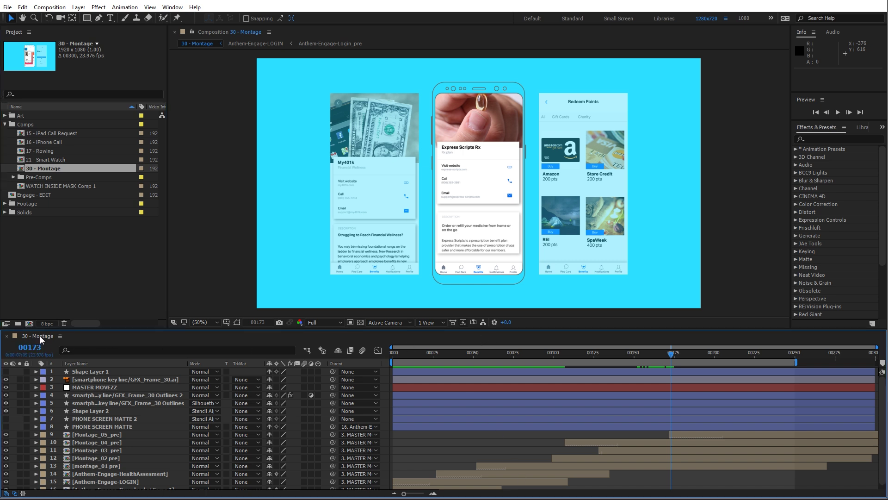
pyautogui.click(483, 323)
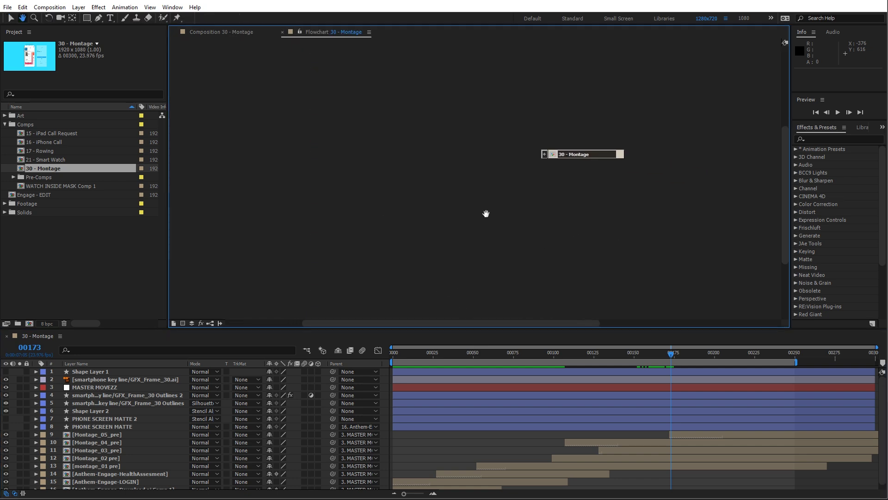
pyautogui.moveTo(486, 213); pyautogui.dragTo(509, 235)
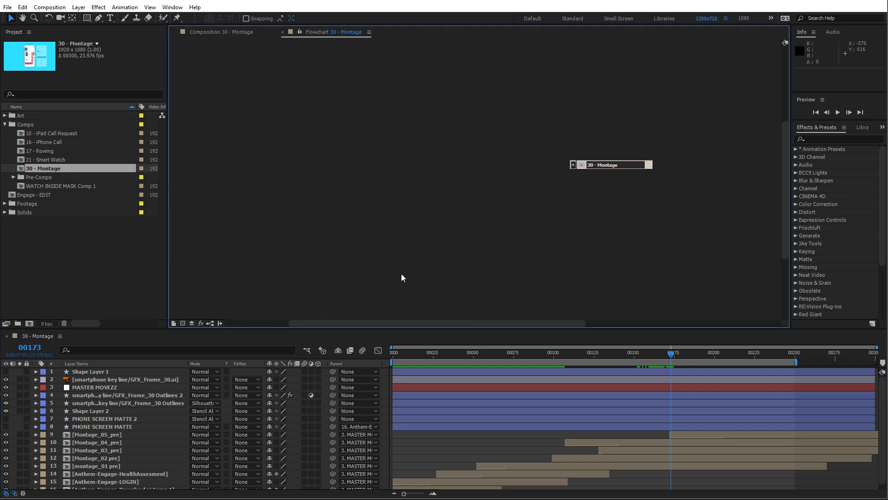
pyautogui.click(573, 166)
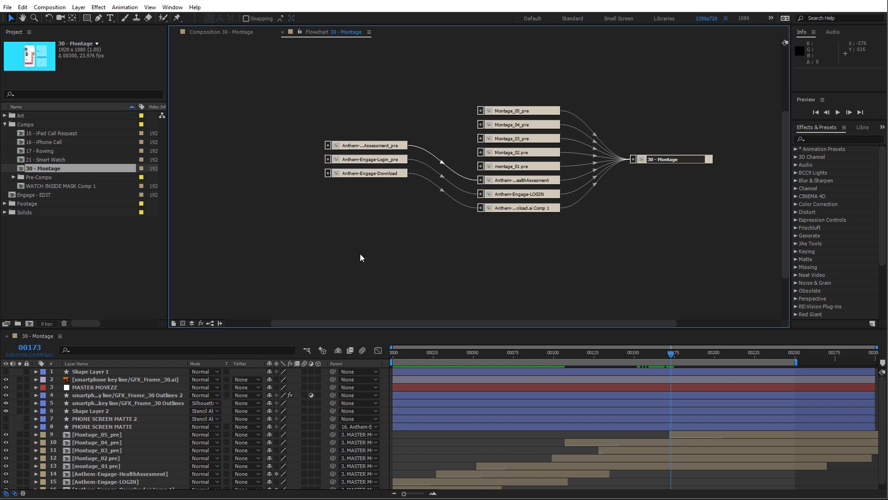
pyautogui.moveTo(531, 253); pyautogui.dragTo(522, 57)
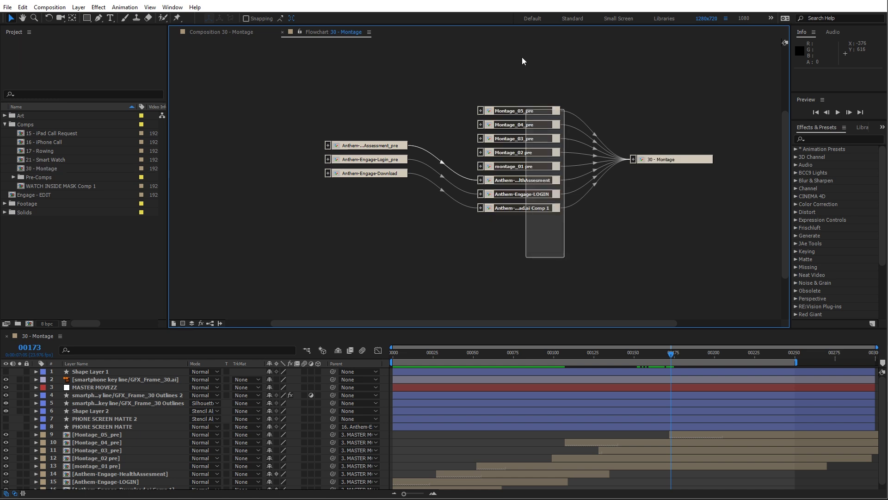
pyautogui.moveTo(405, 237); pyautogui.dragTo(324, 153)
pyautogui.click(297, 231)
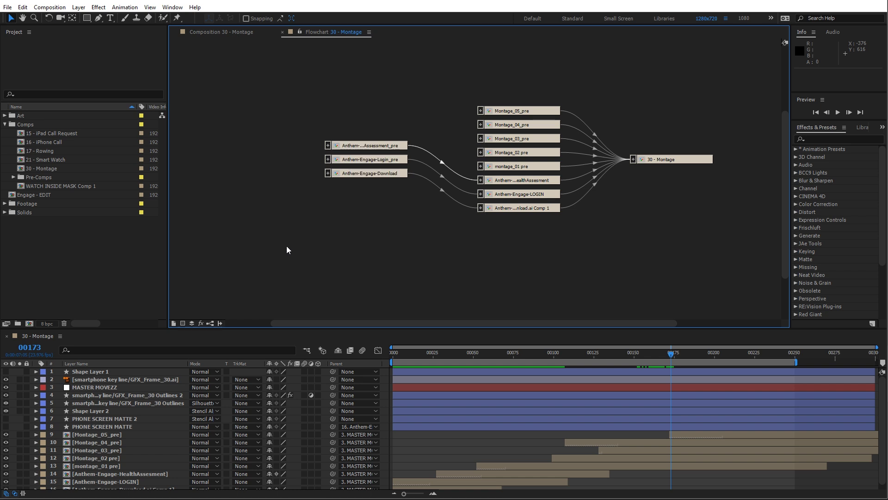
# Turn on Show Footage, Show Solids and Show Layers/Effects to reveal layers and Drop Shadow effects.
pyautogui.rightClick(272, 148)
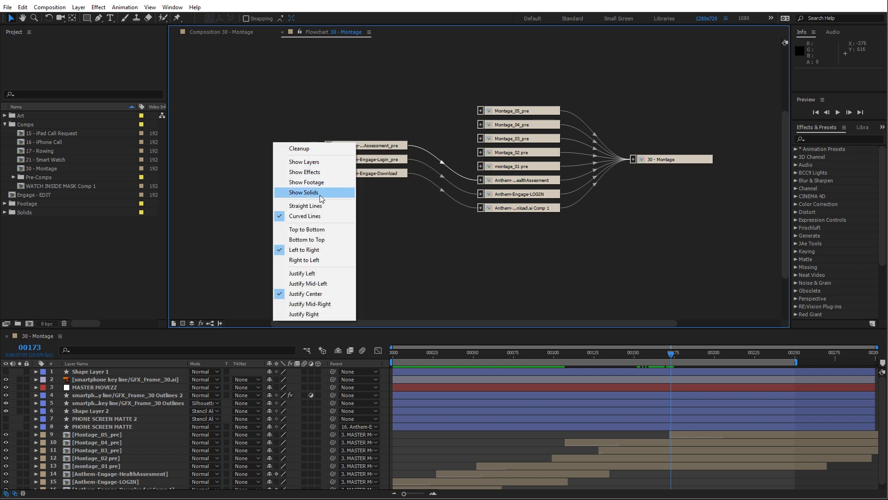
pyautogui.click(204, 264)
pyautogui.click(174, 323)
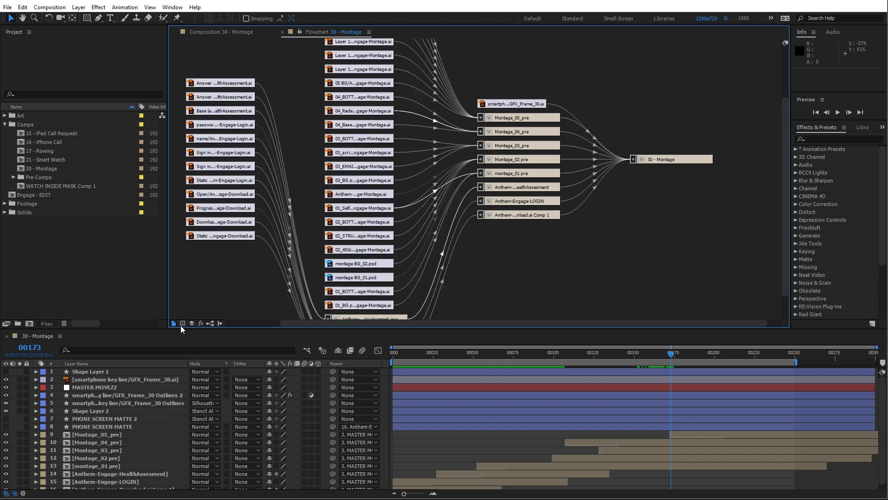
pyautogui.click(183, 323)
pyautogui.click(191, 323)
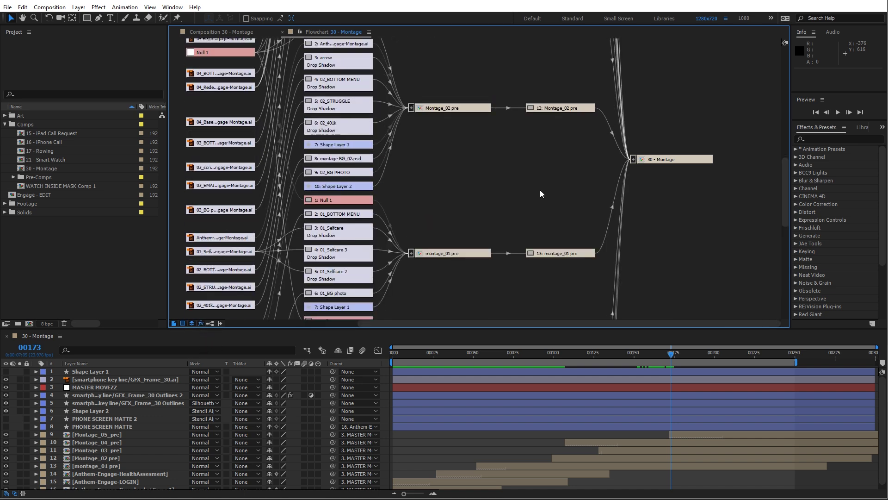
pyautogui.moveTo(538, 190); pyautogui.dragTo(490, 234)
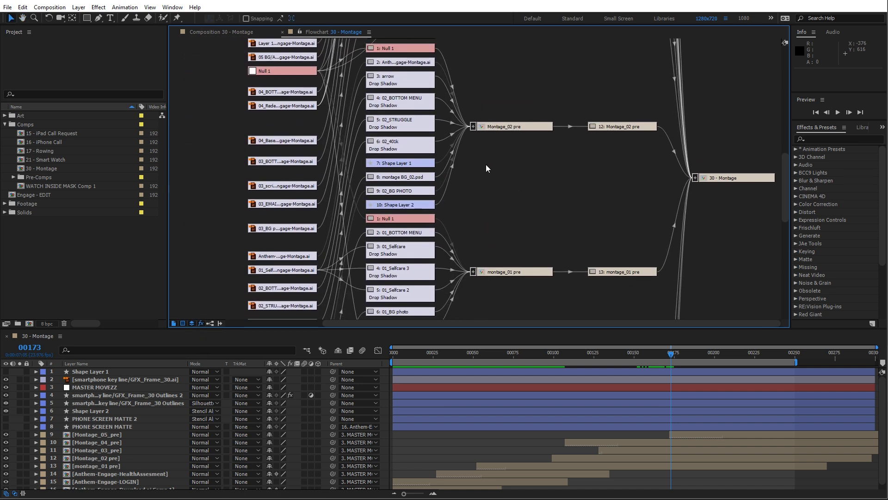
pyautogui.click(63, 68)
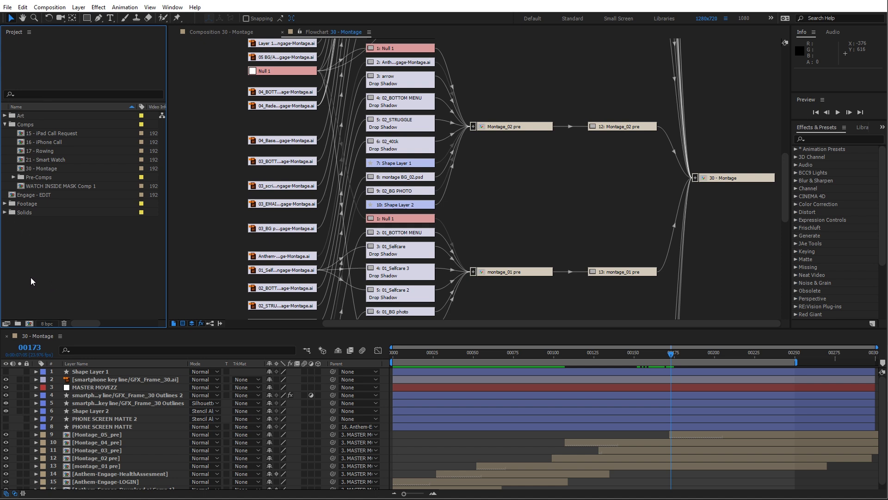
# Select all project items, expand the folders to inspect them, then clear the selection.
pyautogui.hotkey('ctrl', 'a')
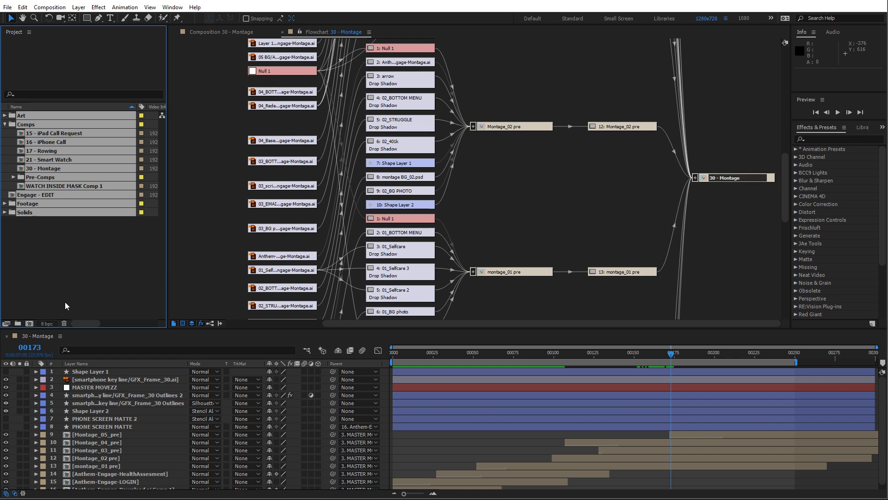
pyautogui.keyDown('ctrl'); pyautogui.click(4, 212); pyautogui.keyUp('ctrl')
pyautogui.hotkey('ctrl', 'shift', 'a')
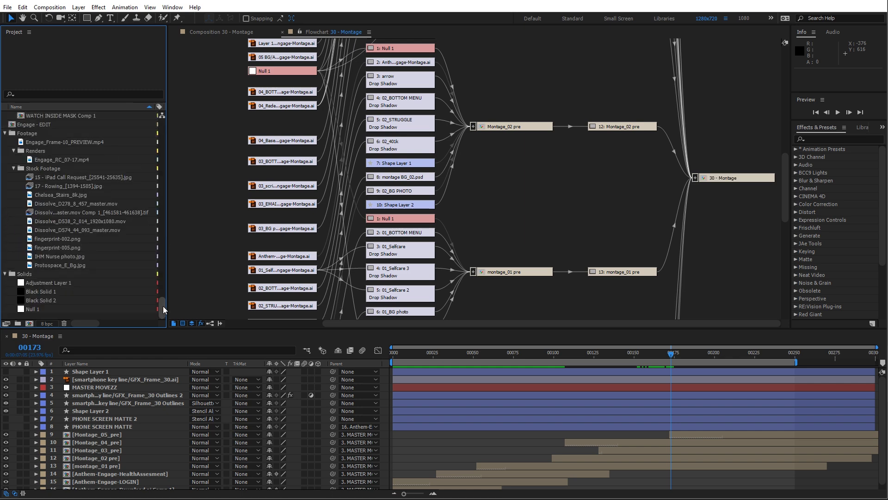
pyautogui.moveTo(163, 306); pyautogui.dragTo(162, 125)
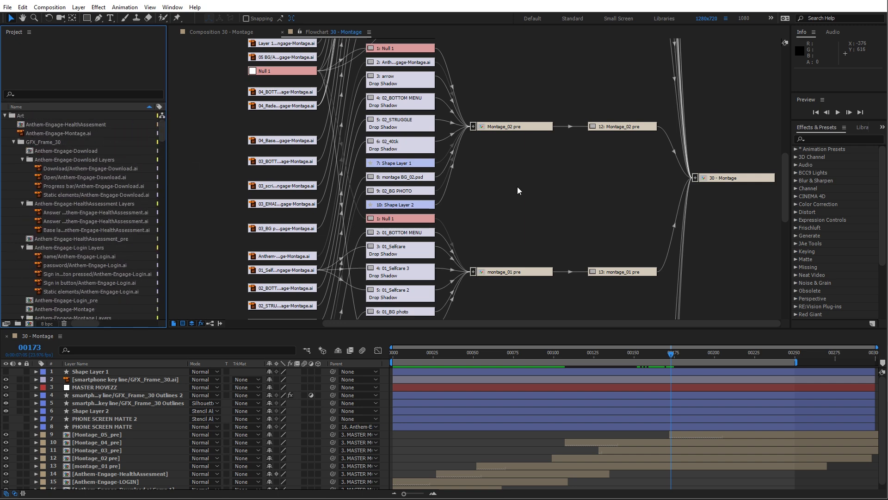
# Select every node in the 30 - Montage flowchart and drag the items onto the New Folder icon.
pyautogui.click(538, 169)
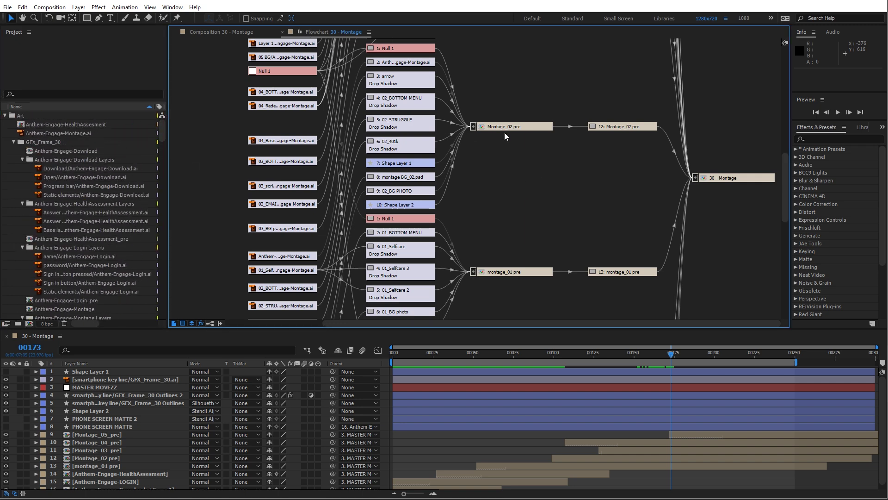
pyautogui.hotkey('ctrl', 'a')
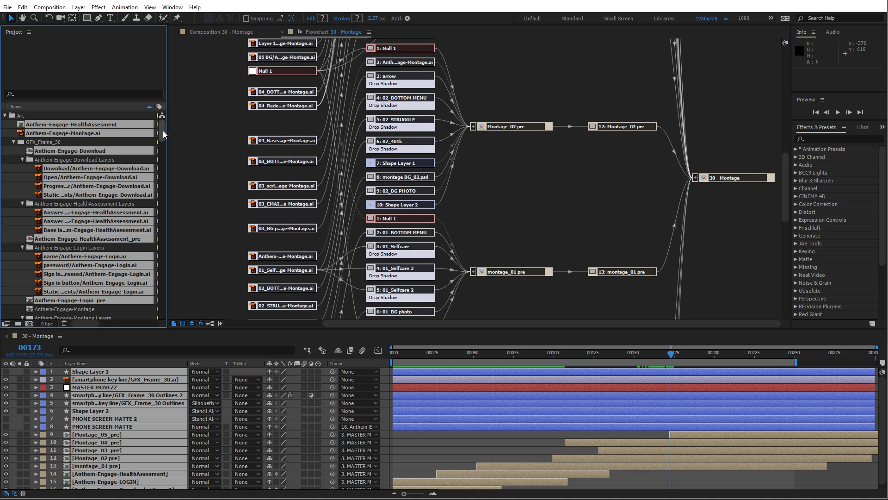
pyautogui.moveTo(162, 130); pyautogui.dragTo(18, 323)
# Name the new folder 'Collect', collapse the other project folders and select Collect.
pyautogui.write('C')
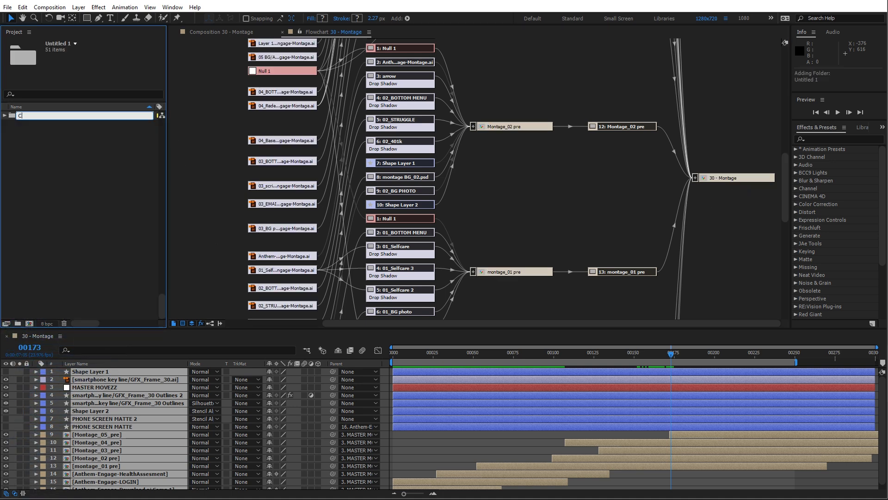
pyautogui.write('ollect')
pyautogui.press('Return')
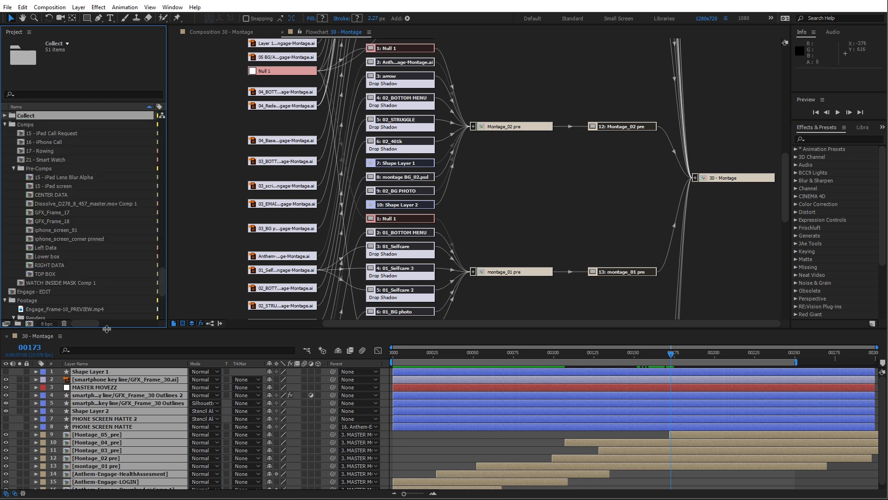
pyautogui.click(17, 126)
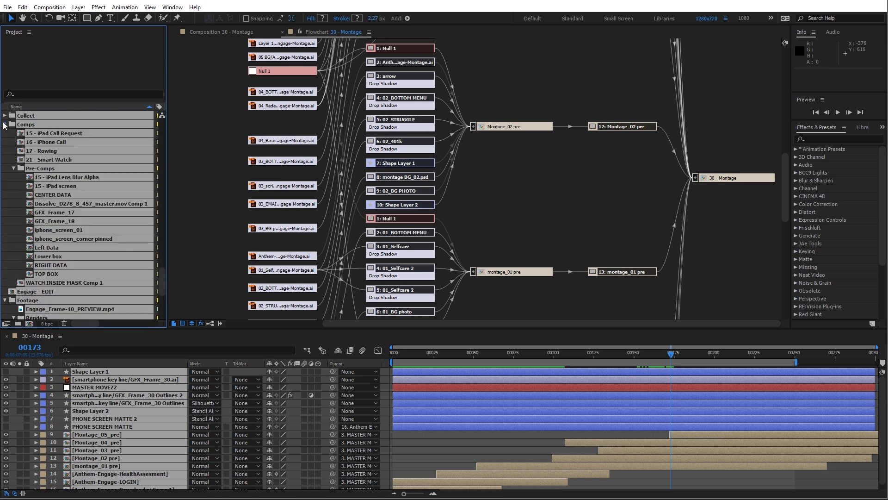
pyautogui.click(5, 125)
pyautogui.click(30, 218)
pyautogui.click(24, 125)
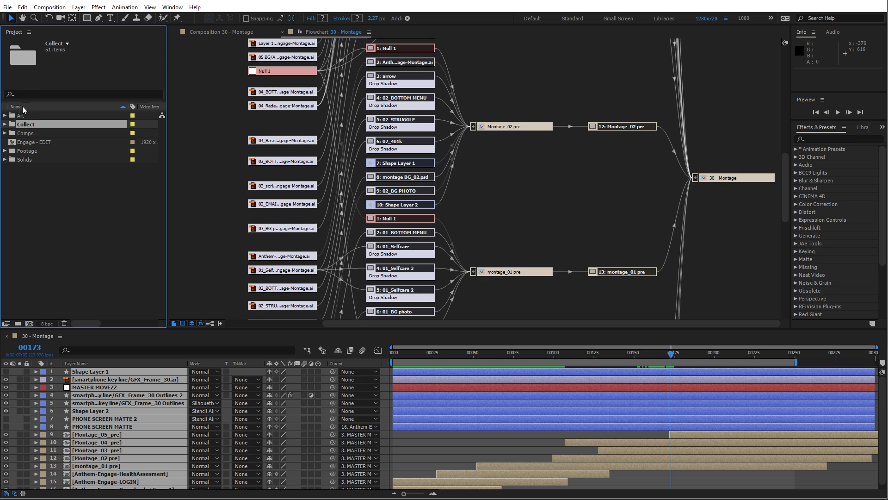
# Browse the Collect folder's contents, including 30 - Montage and Anthem-Engage-HealthAssesment, and check the Solids, Footage and Comps folders.
pyautogui.click(5, 125)
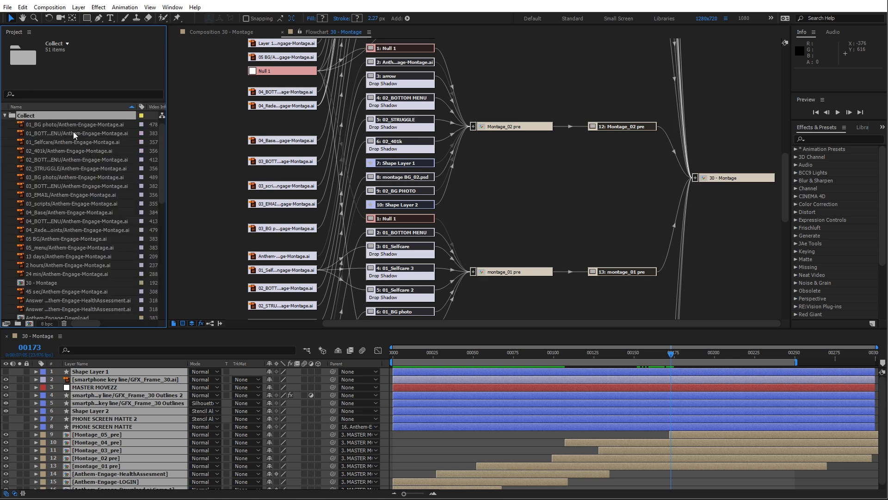
pyautogui.moveTo(163, 163); pyautogui.dragTo(162, 193)
pyautogui.click(62, 196)
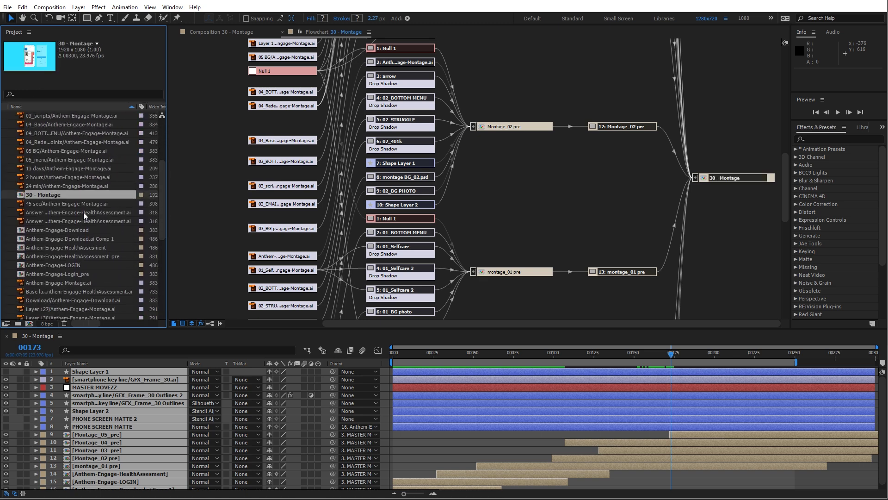
pyautogui.click(91, 248)
pyautogui.moveTo(160, 224); pyautogui.dragTo(161, 277)
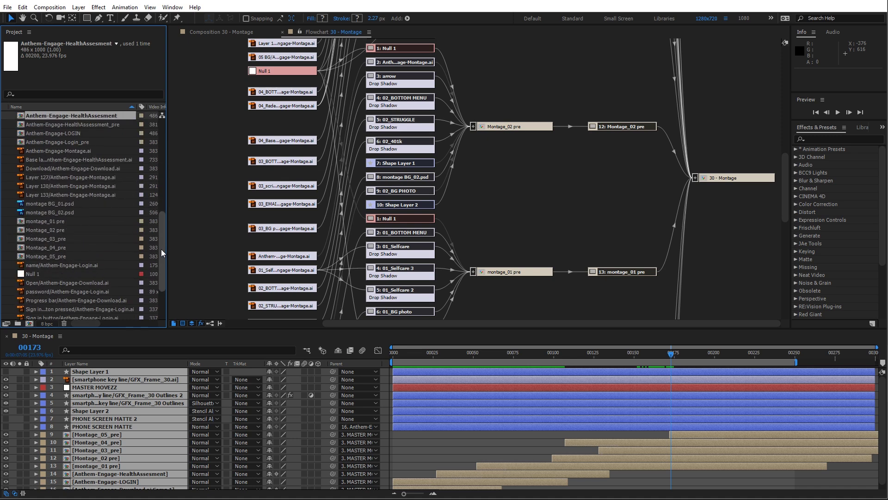
pyautogui.moveTo(163, 251); pyautogui.dragTo(163, 141)
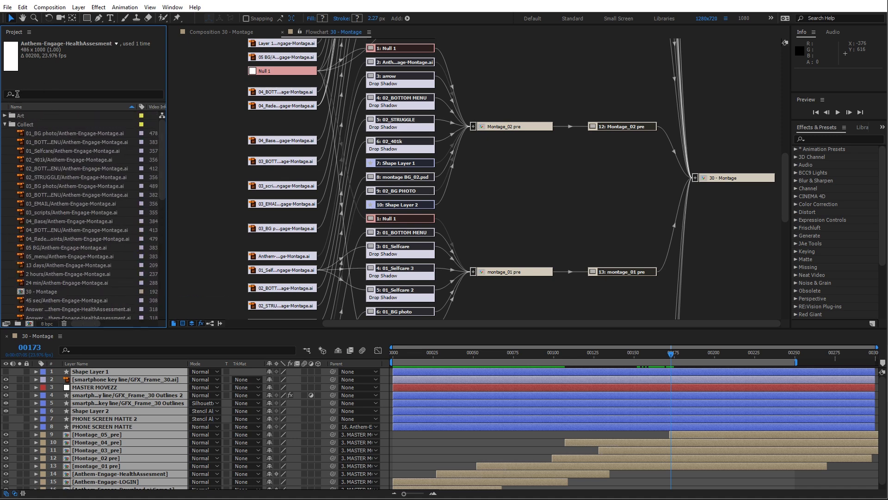
pyautogui.click(5, 124)
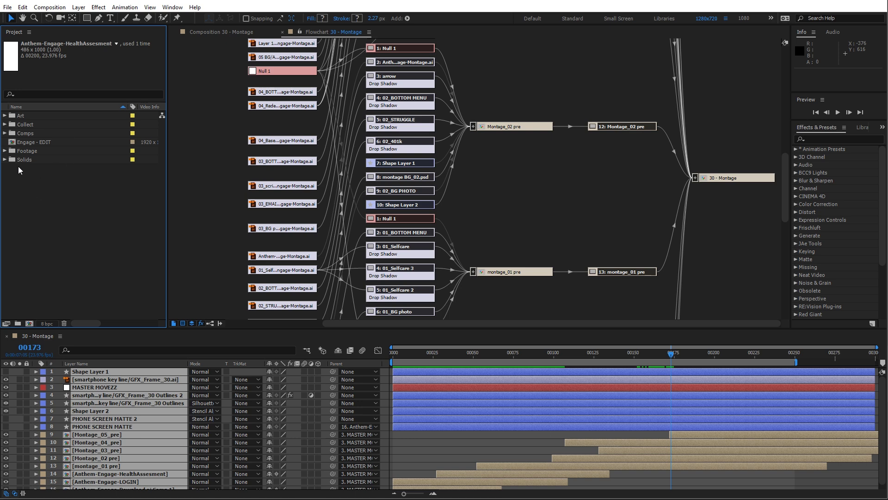
pyautogui.click(5, 159)
pyautogui.click(5, 151)
pyautogui.click(5, 132)
pyautogui.click(5, 124)
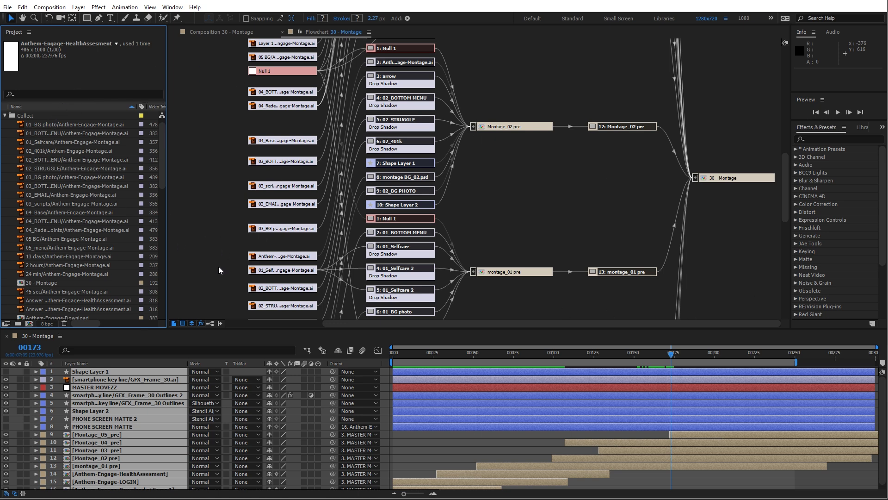
# Hide layer and footage nodes so the flowchart shows only the precomps feeding 30 - Montage.
pyautogui.click(196, 277)
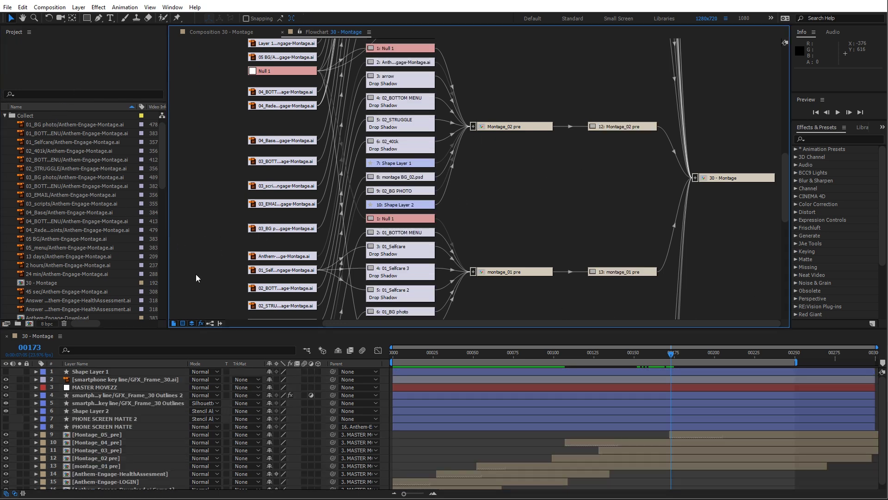
pyautogui.click(183, 324)
pyautogui.click(191, 323)
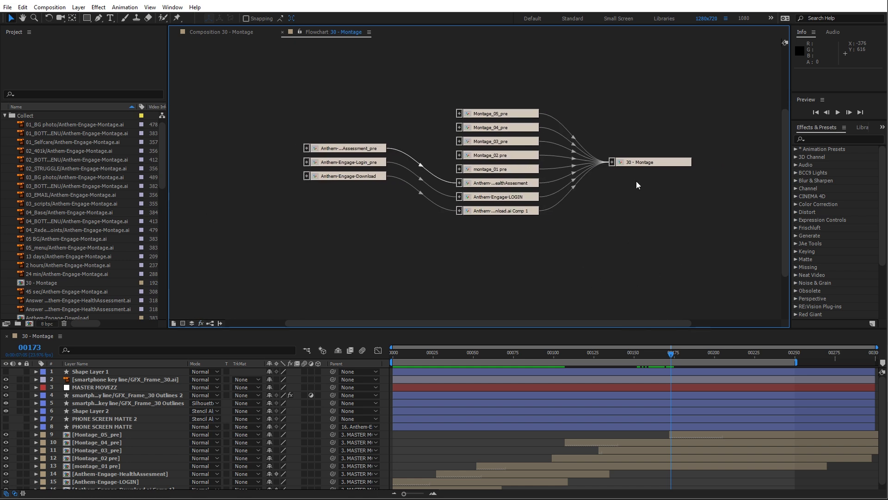
pyautogui.moveTo(665, 162); pyautogui.dragTo(667, 162)
pyautogui.moveTo(597, 257); pyautogui.dragTo(250, 105)
pyautogui.moveTo(160, 179); pyautogui.dragTo(171, 129)
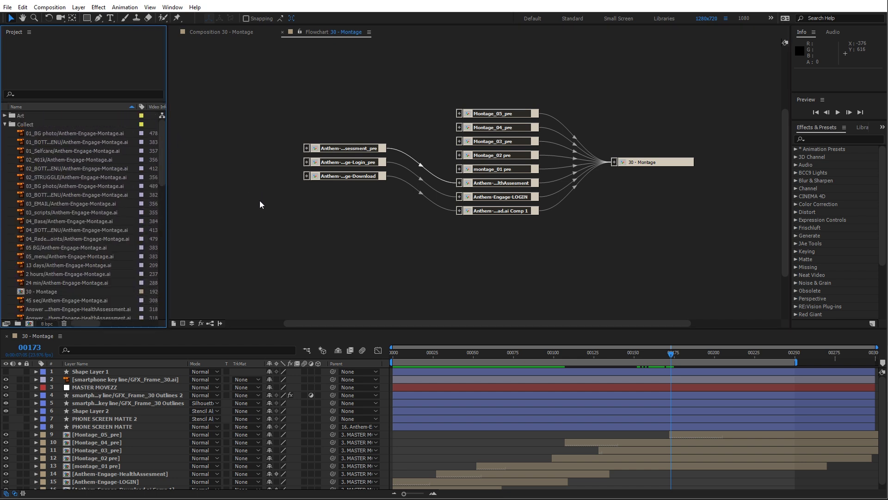
pyautogui.click(268, 245)
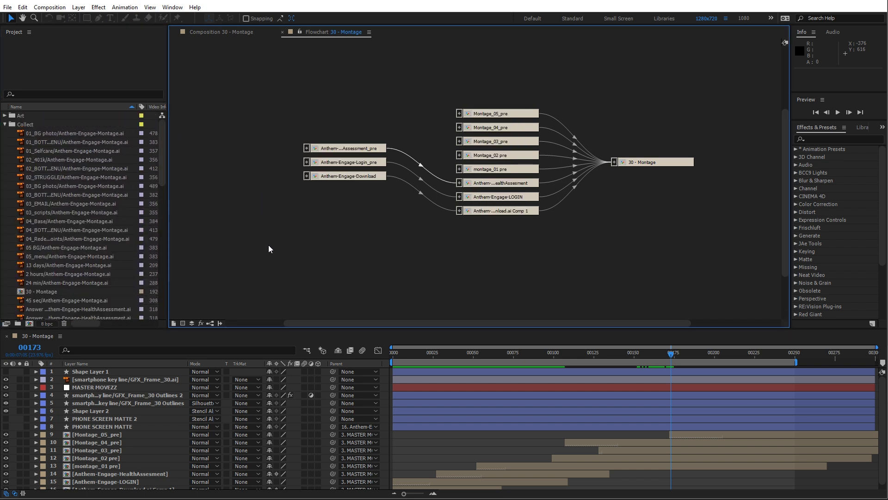